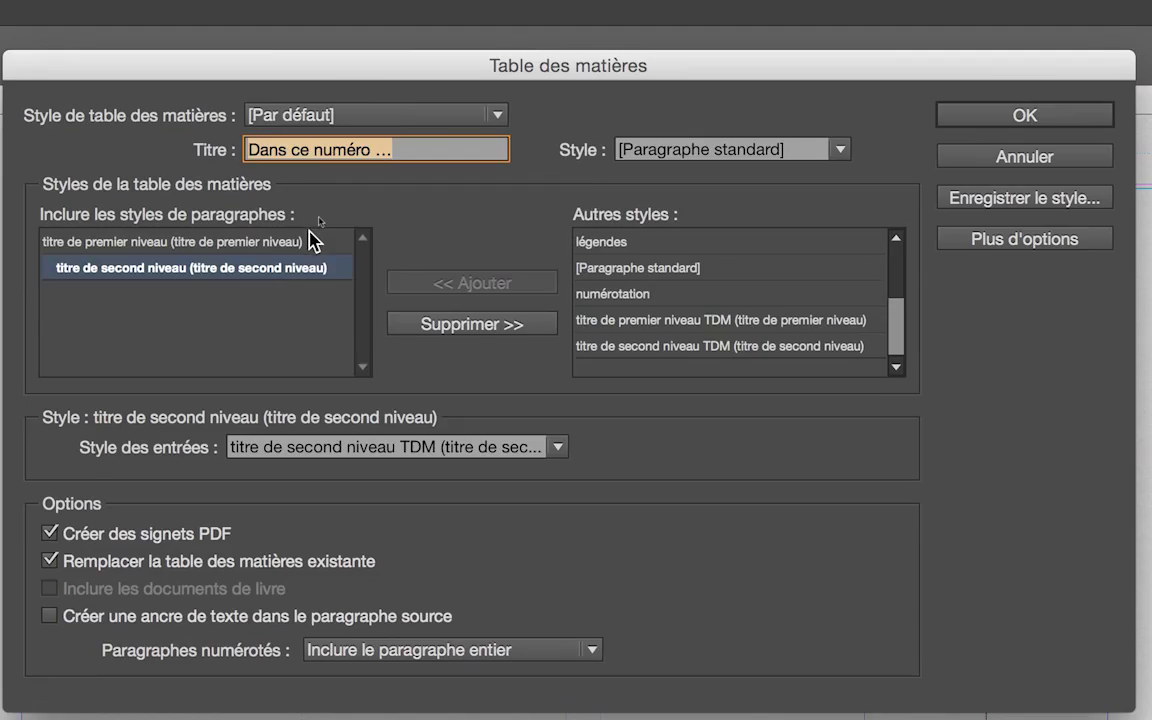
# Step: Review the entry style assigned to the first-level heading style in the table of contents settings
pyautogui.click(340, 188)
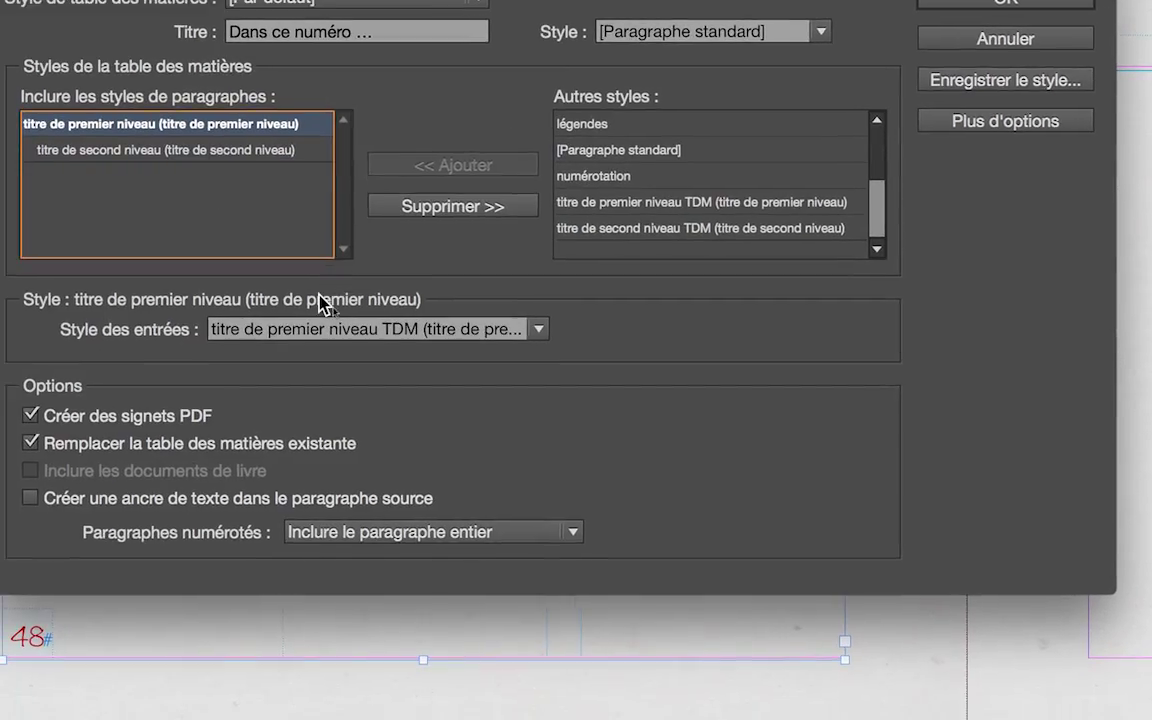
pyautogui.click(323, 400)
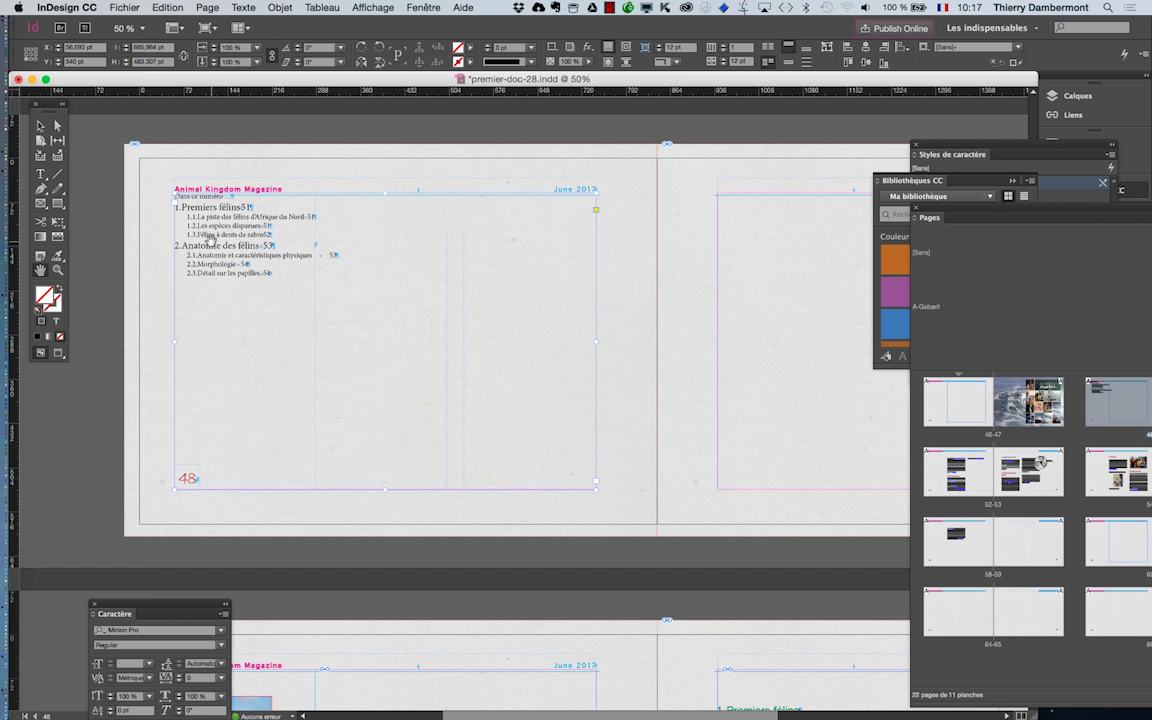
# Step: Save a copy of the document as premier-doc-29.indd in the same folder
pyautogui.click(122, 8)
pyautogui.click(157, 111)
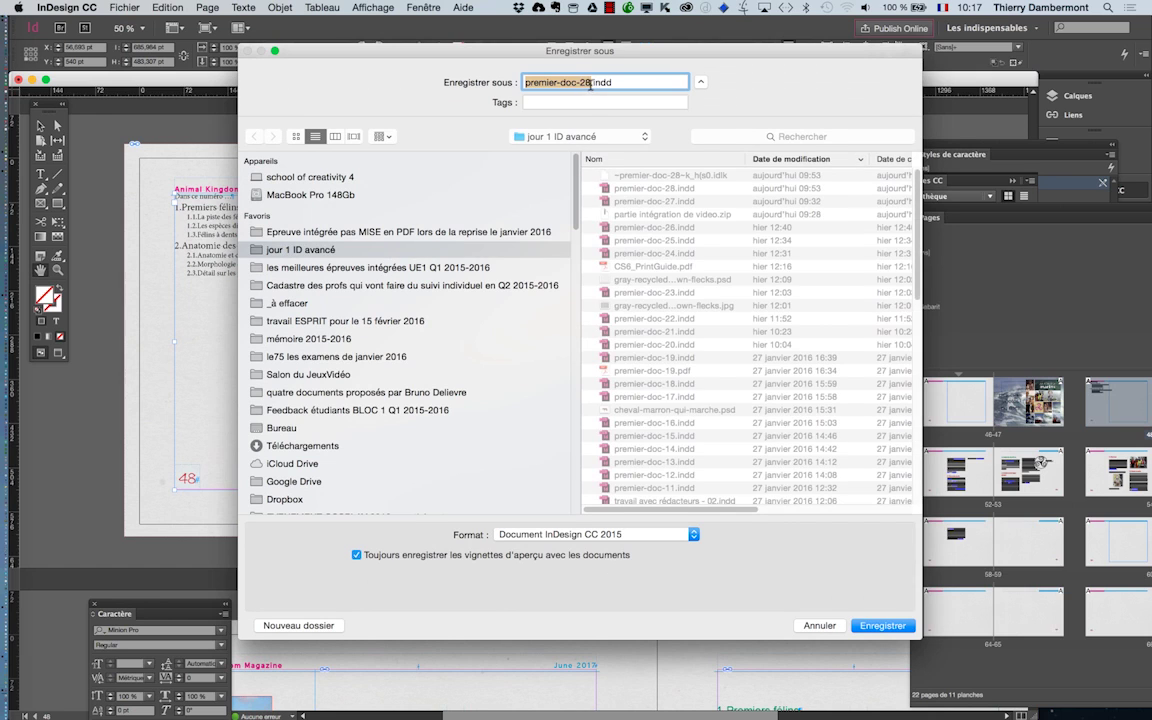
pyautogui.click(590, 84)
pyautogui.press('BackSpace')
pyautogui.write('9')
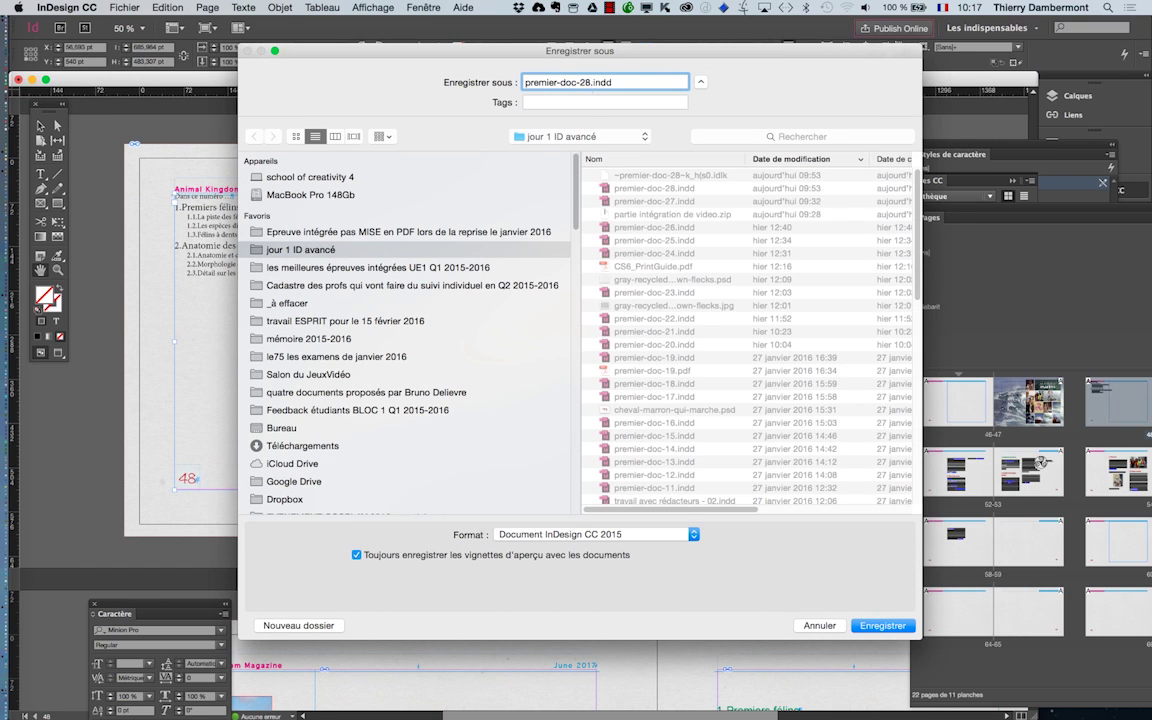
pyautogui.press('Return')
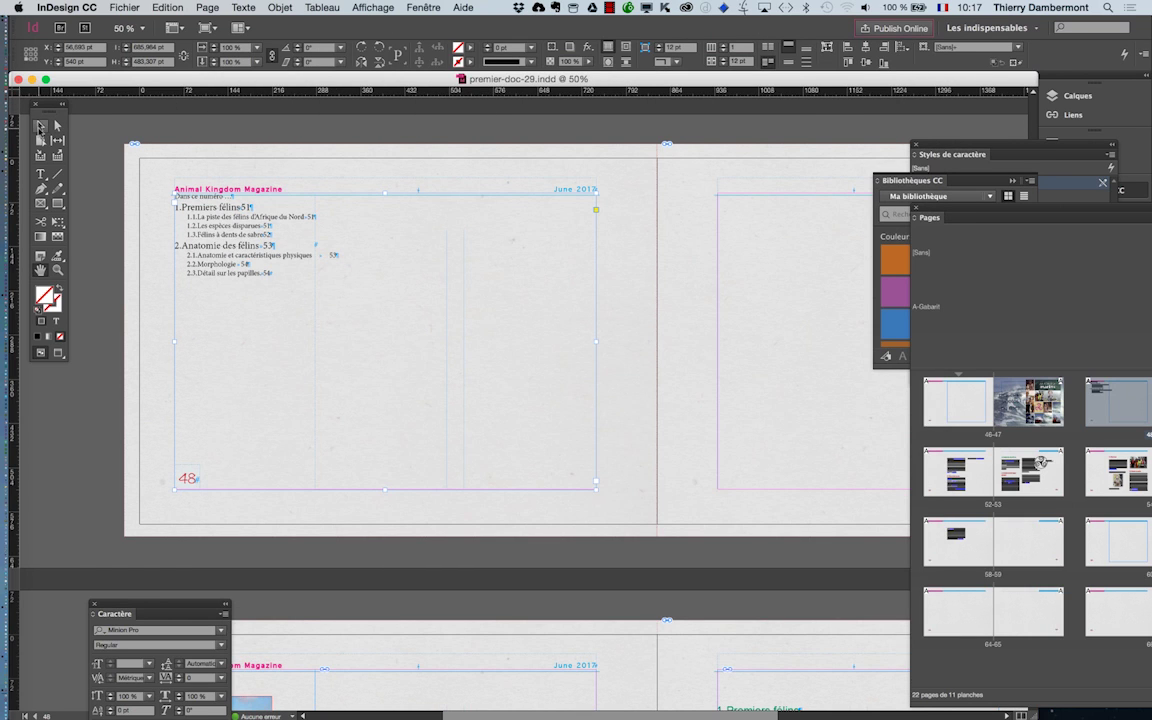
# Step: Set the top inset of the table of contents text frame on page 48 to 40 pt
pyautogui.click(105, 236)
pyautogui.click(296, 231)
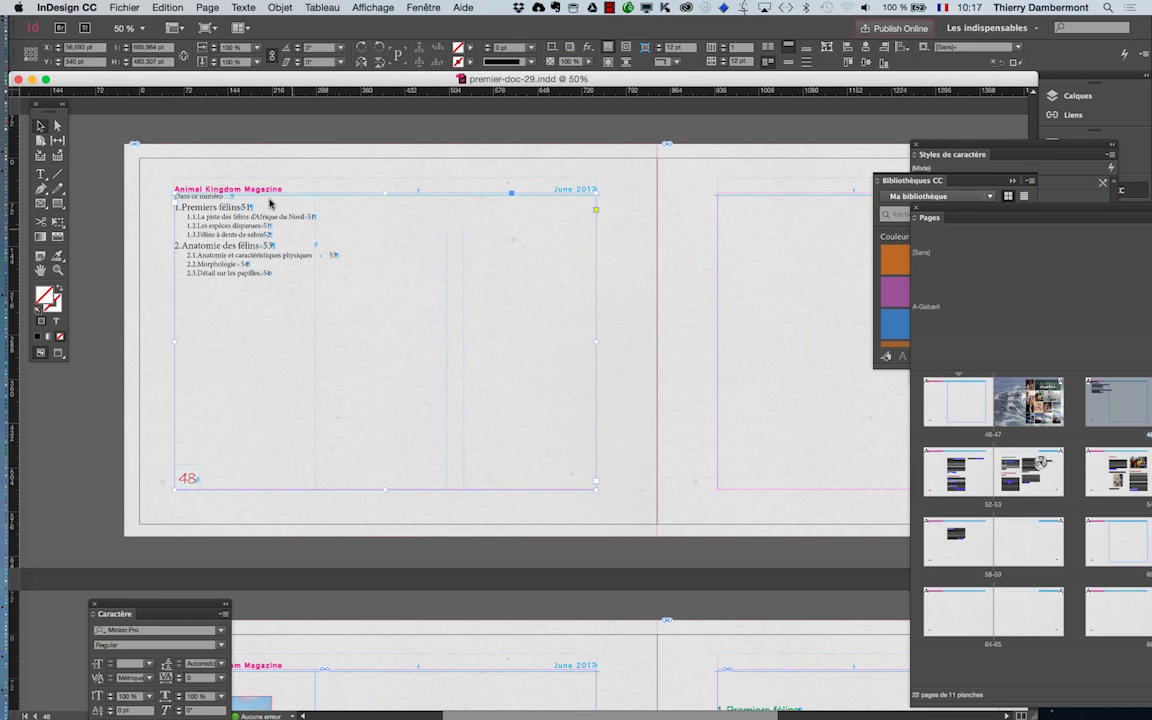
pyautogui.click(280, 7)
pyautogui.click(335, 213)
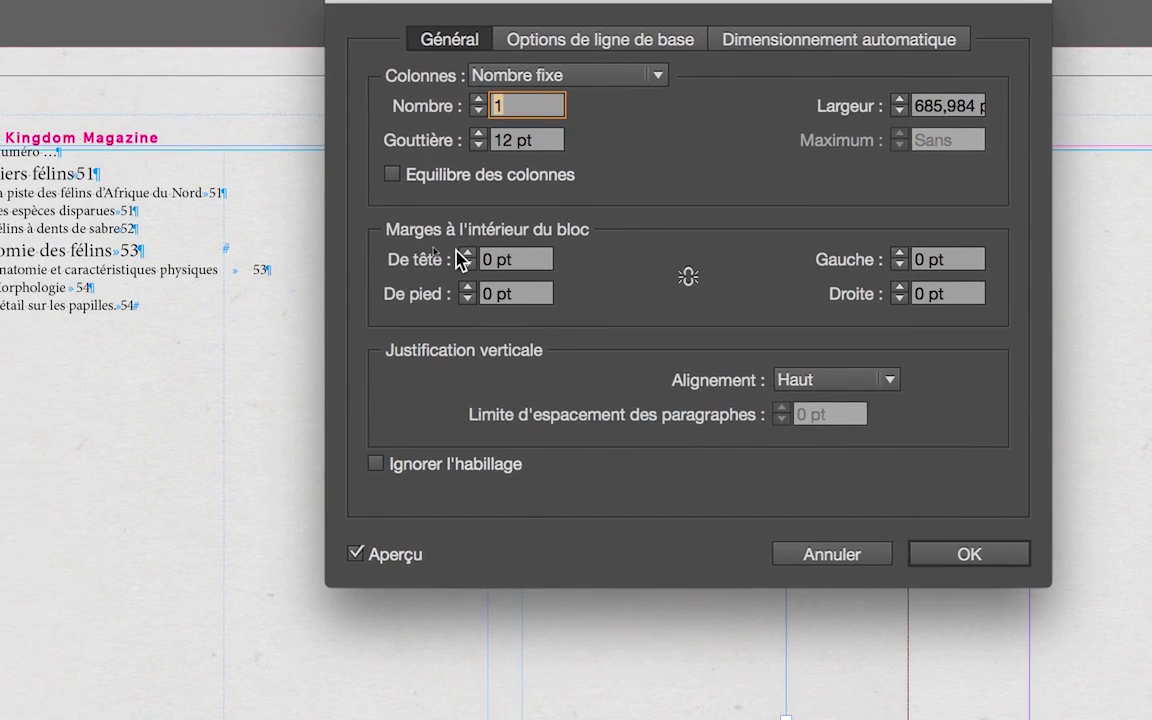
pyautogui.click(432, 245)
pyautogui.click(460, 252)
pyautogui.click(460, 252)
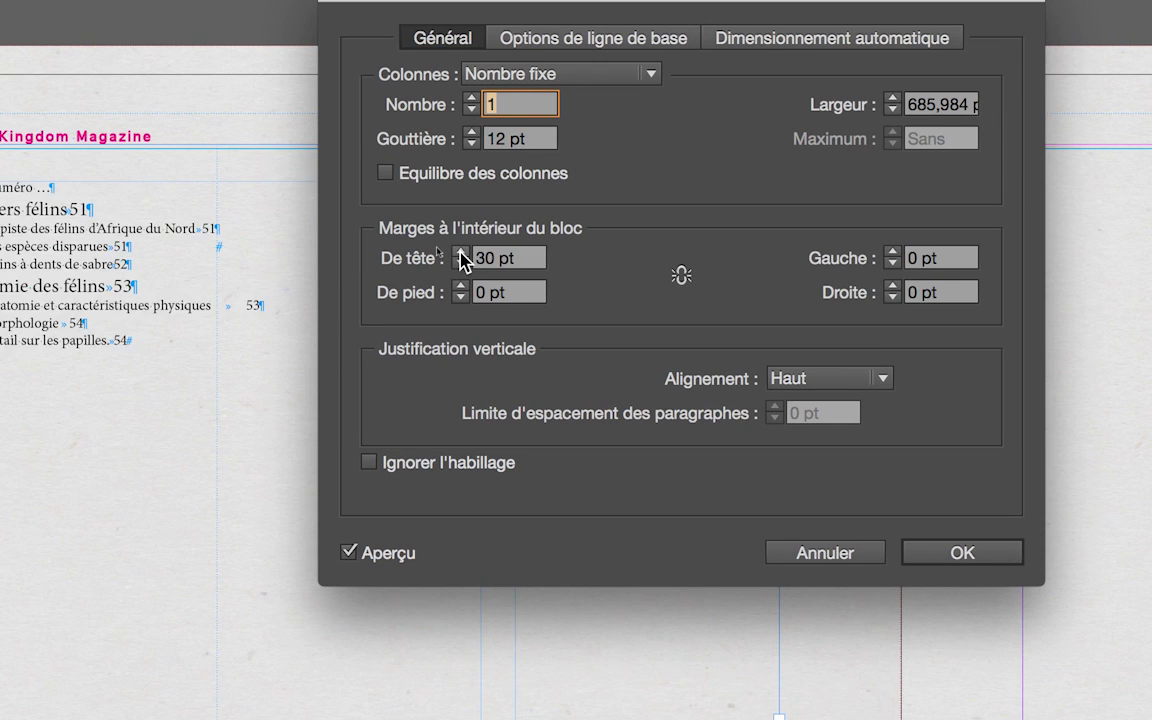
pyautogui.click(460, 252)
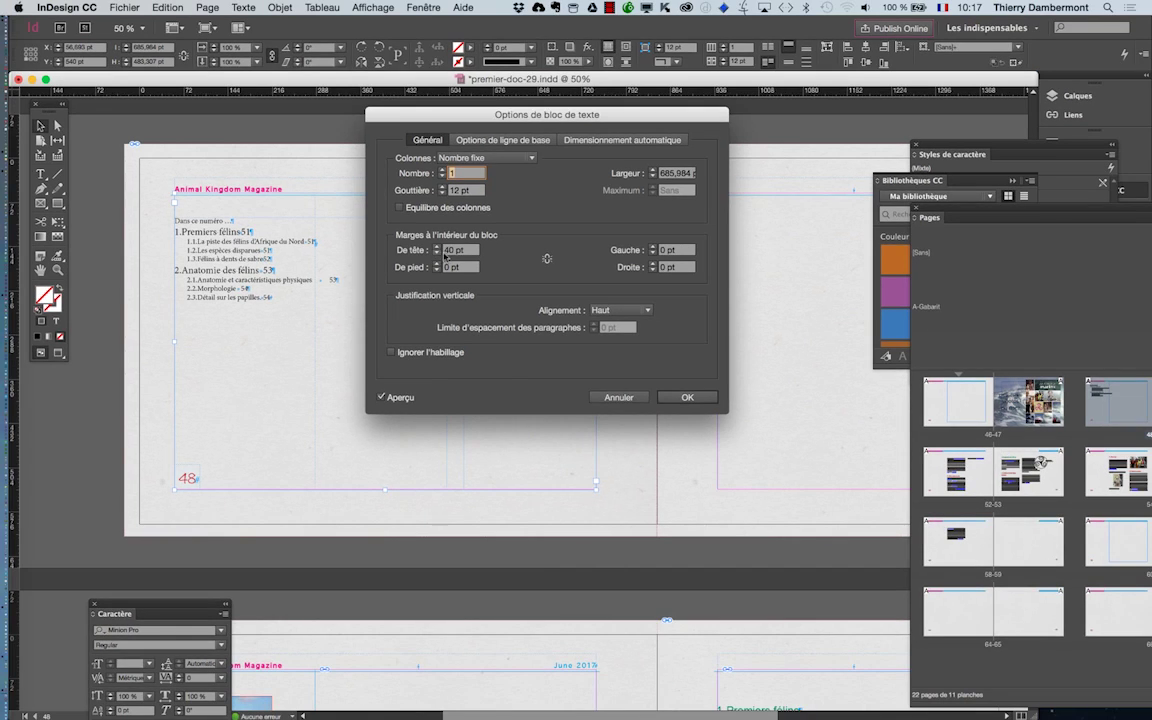
pyautogui.click(686, 397)
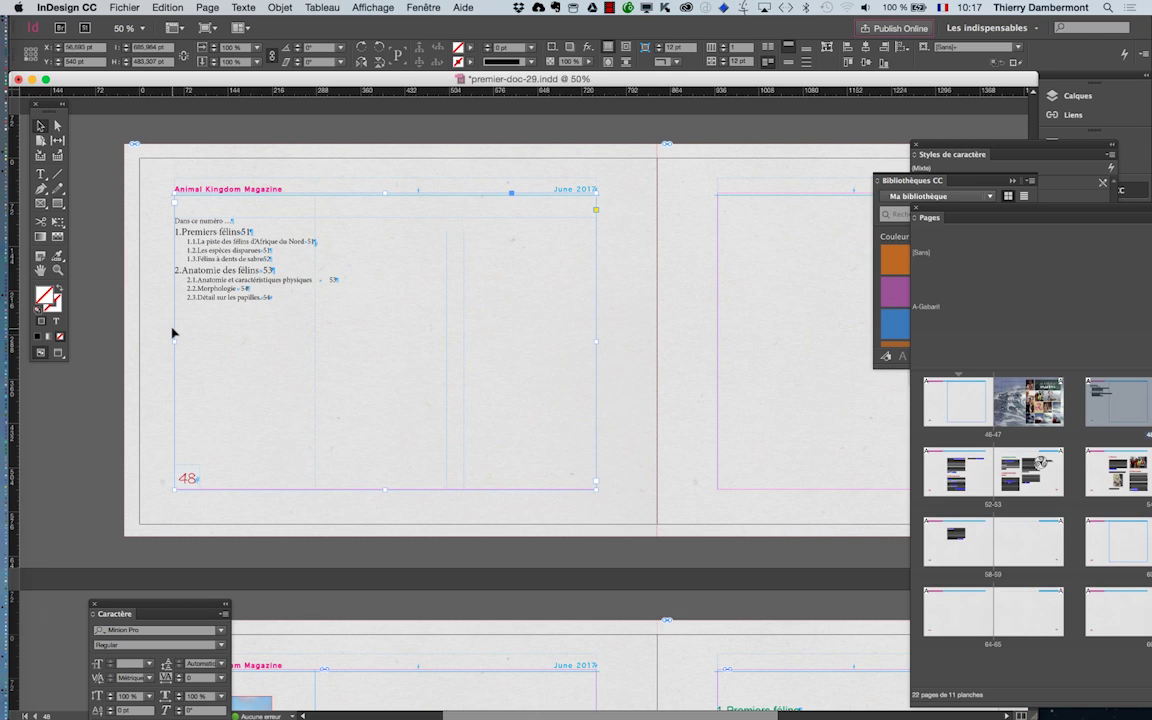
# Step: Review the text frame options of the table of contents frame without changing them
pyautogui.click(279, 8)
pyautogui.click(300, 213)
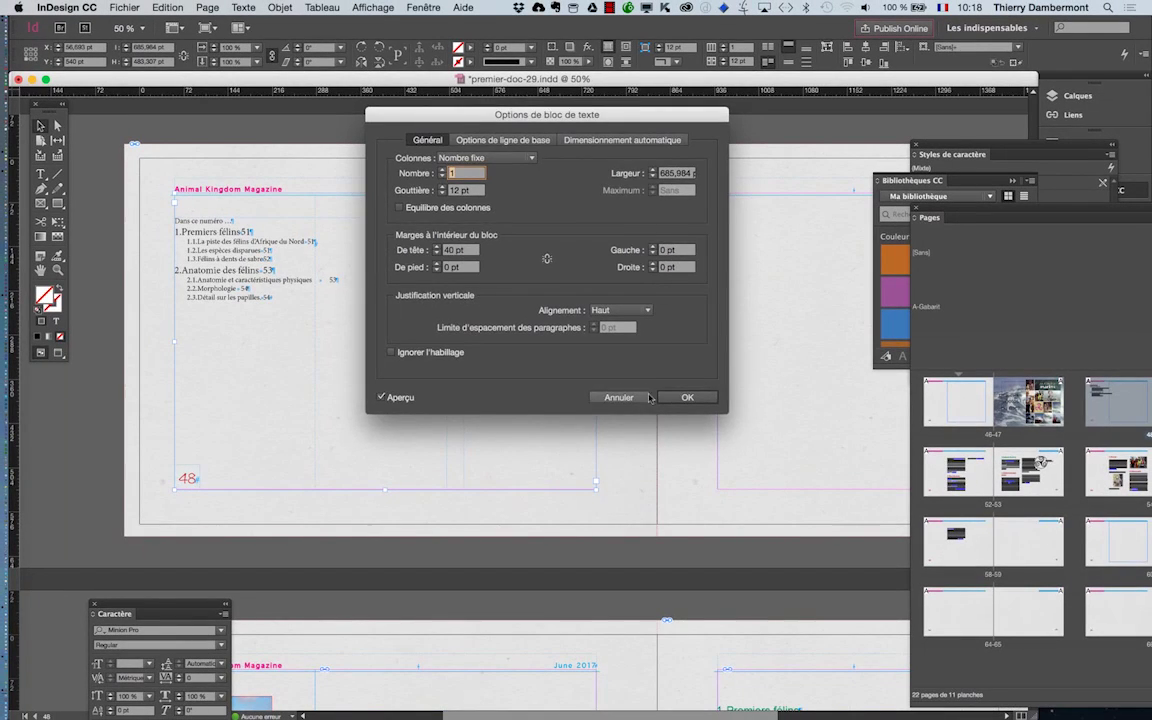
pyautogui.press('Return')
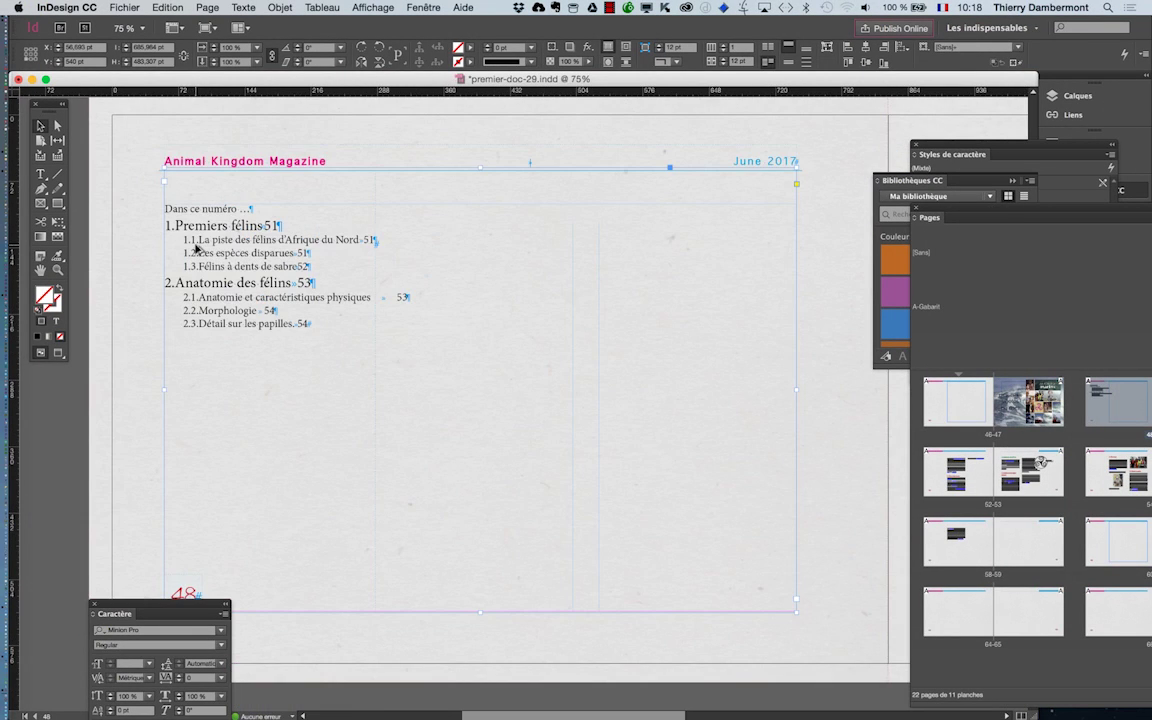
# Step: Examine the gaps between the table of contents entries and their page numbers up close
pyautogui.press('super+equal')
pyautogui.press('super+equal')
pyautogui.press('super+equal')
pyautogui.press('super+equal')
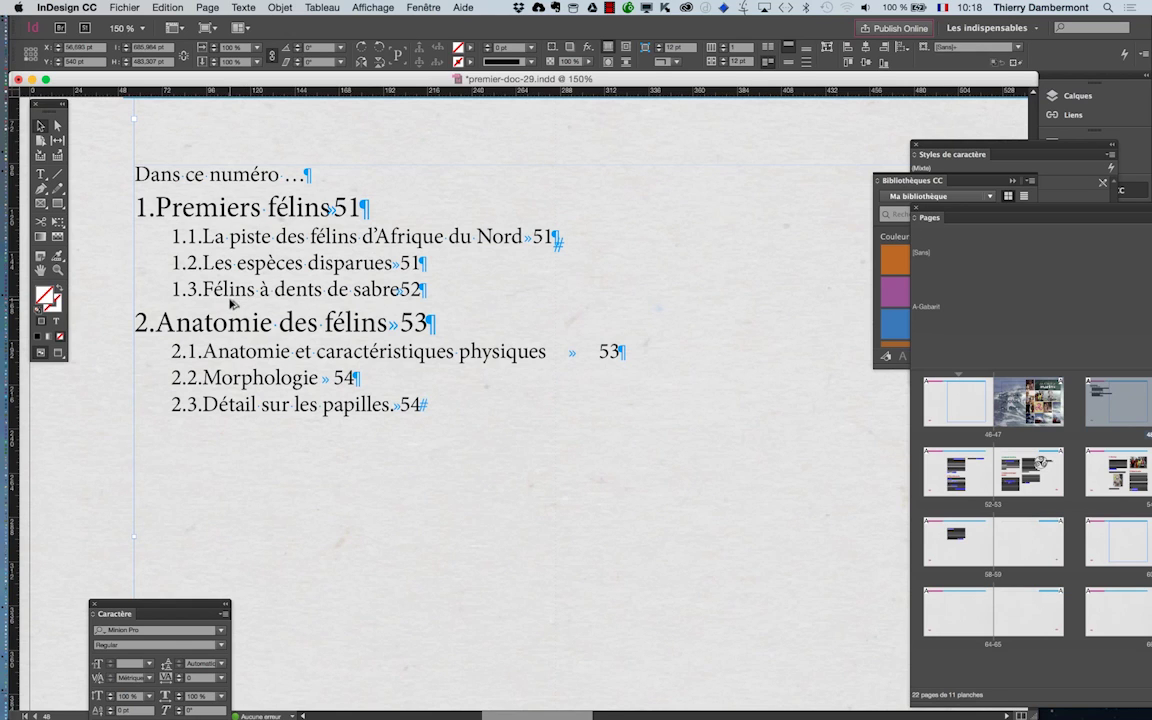
pyautogui.press('super+minus')
pyautogui.press('super+minus')
pyautogui.press('super+minus')
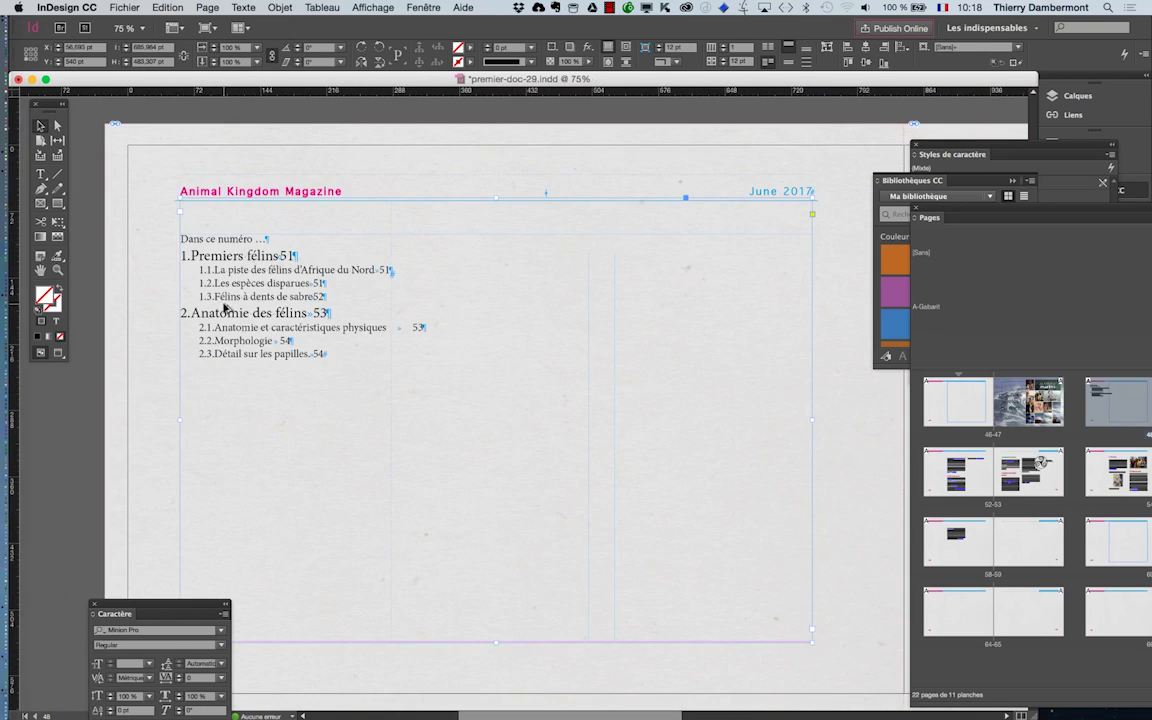
pyautogui.moveTo(283, 331); pyautogui.dragTo(236, 301)
pyautogui.click(43, 126)
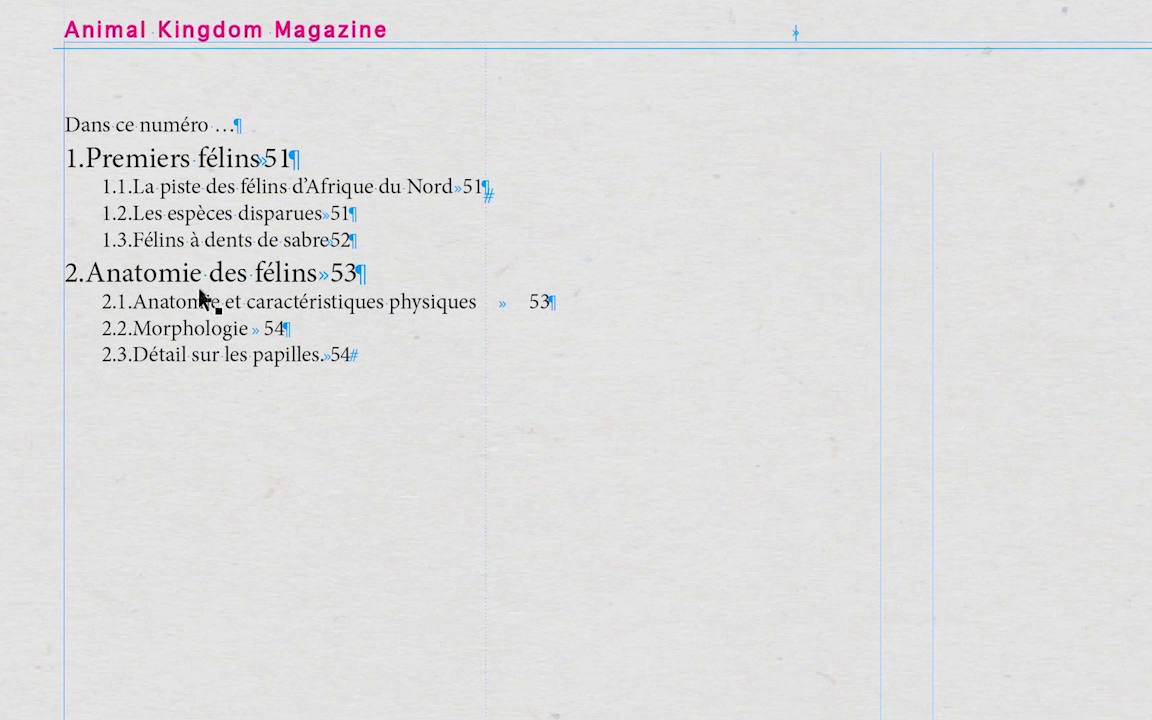
pyautogui.click(189, 267)
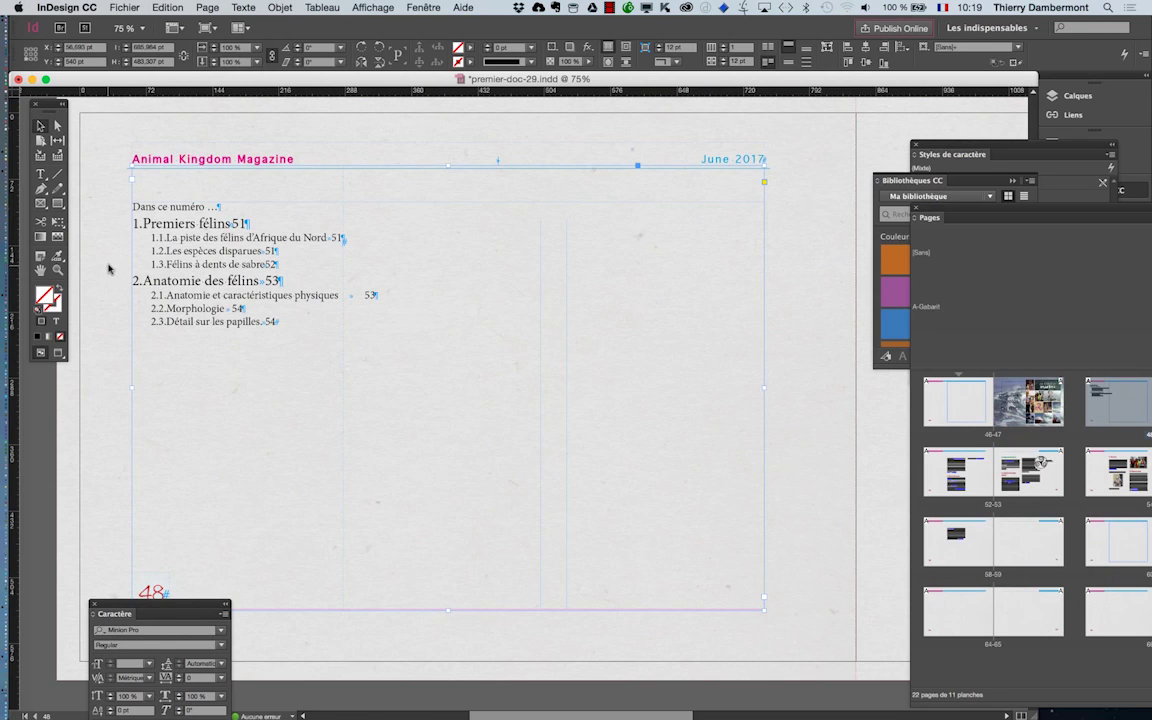
# Step: Check the table of contents settings with nothing selected and close them unchanged
pyautogui.click(207, 7)
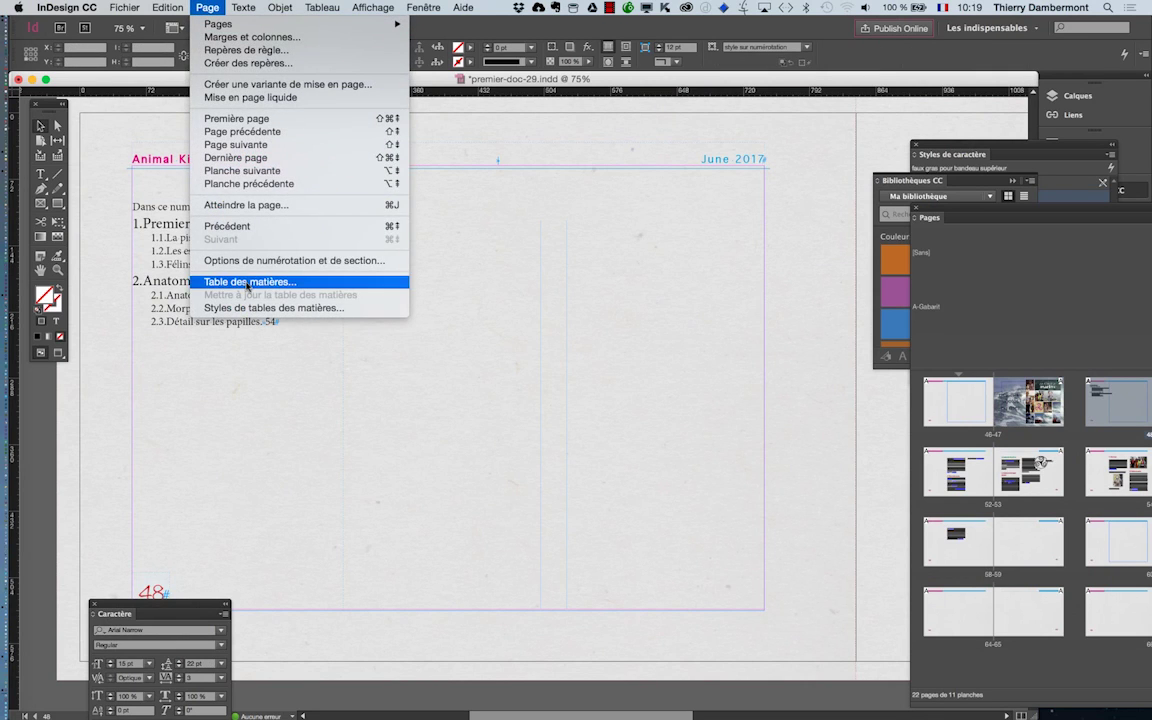
pyautogui.click(232, 254)
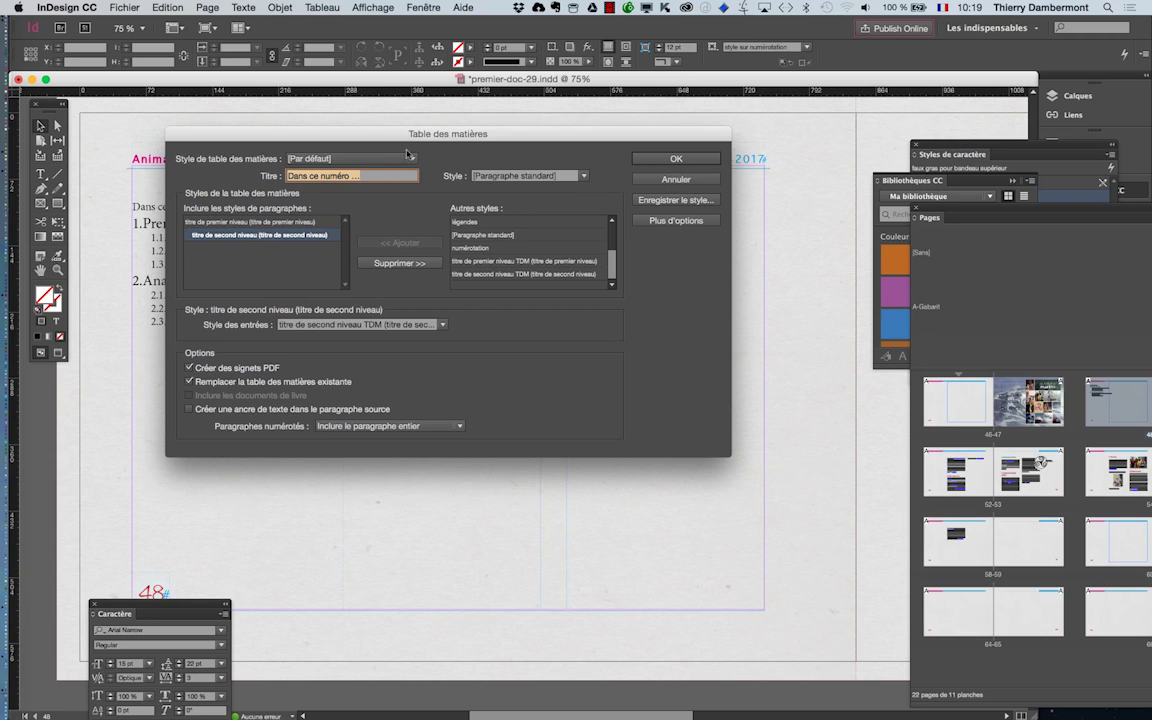
pyautogui.click(676, 158)
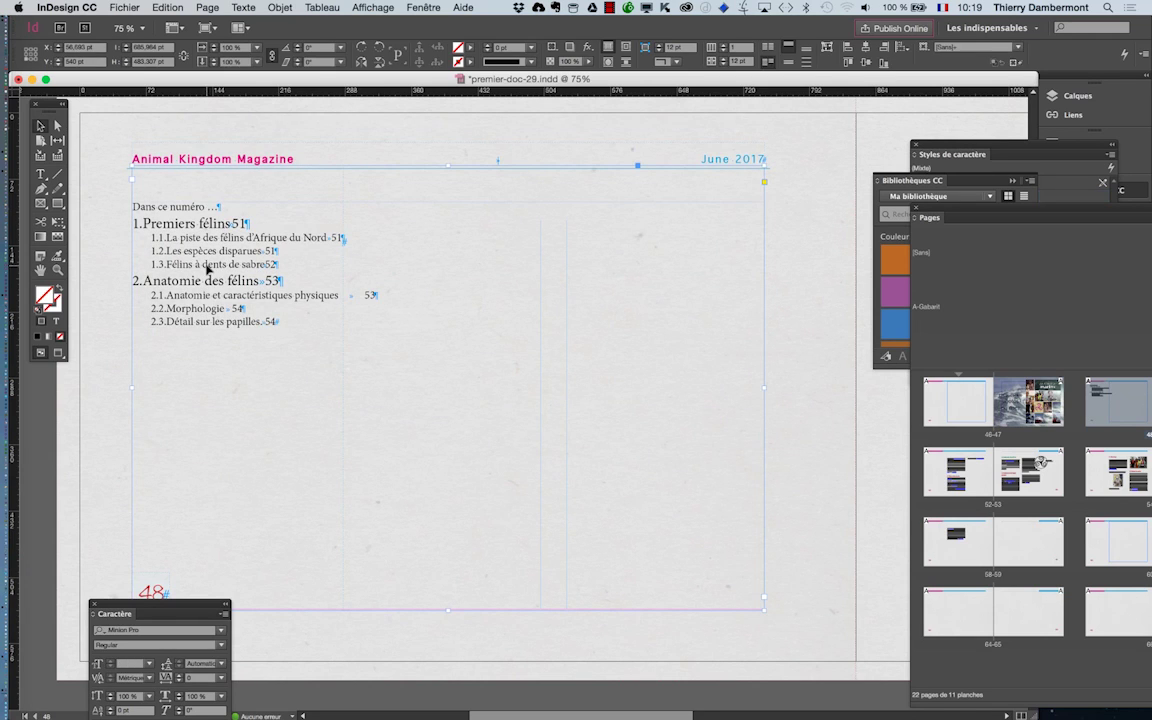
# Step: Reopen the settings of the selected table of contents with the additional options shown and the entry-to-number separator ready for editing
pyautogui.click(206, 8)
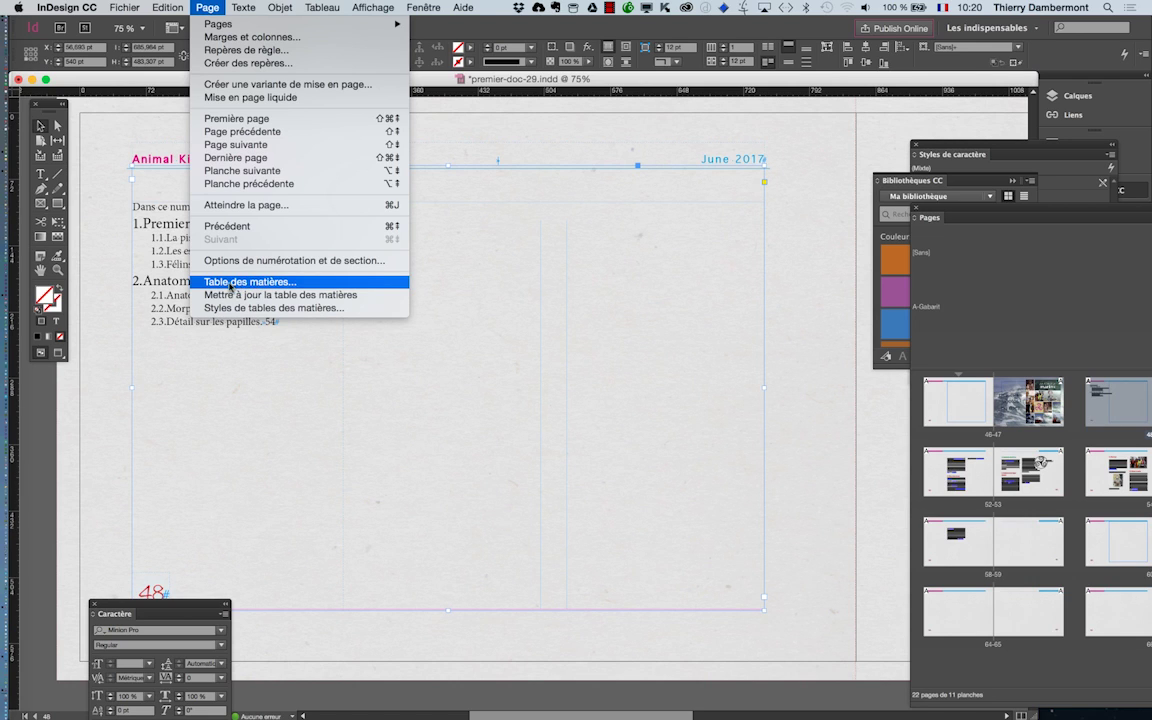
pyautogui.click(319, 287)
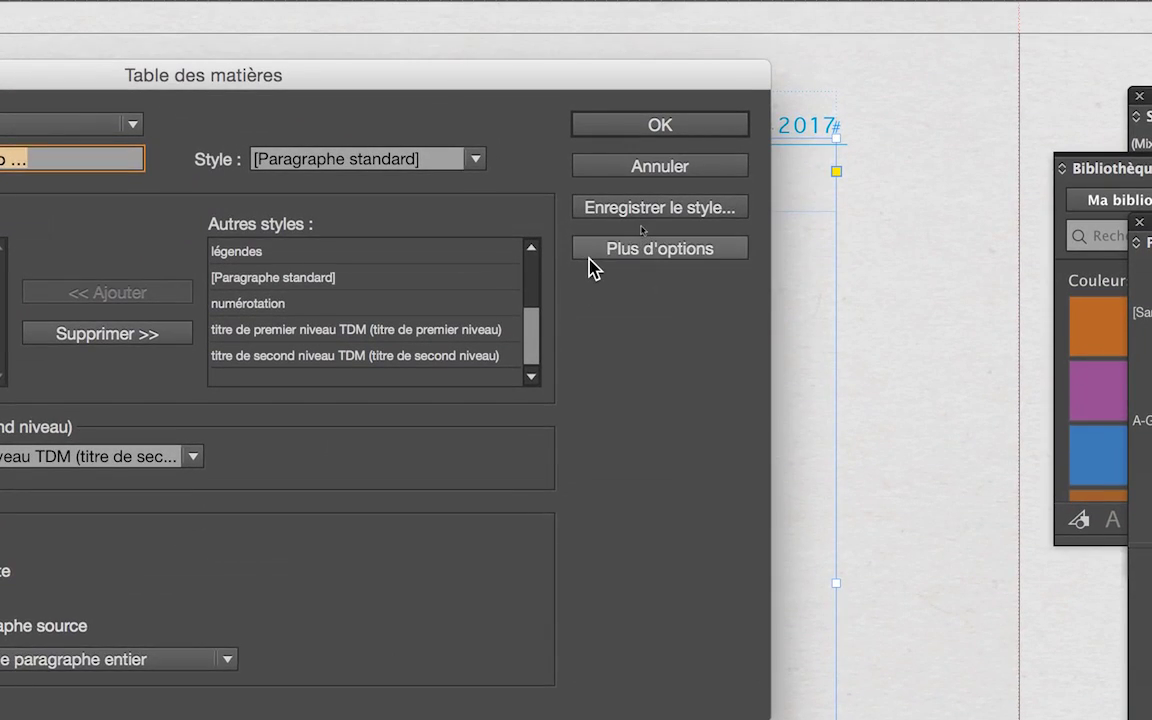
pyautogui.click(589, 257)
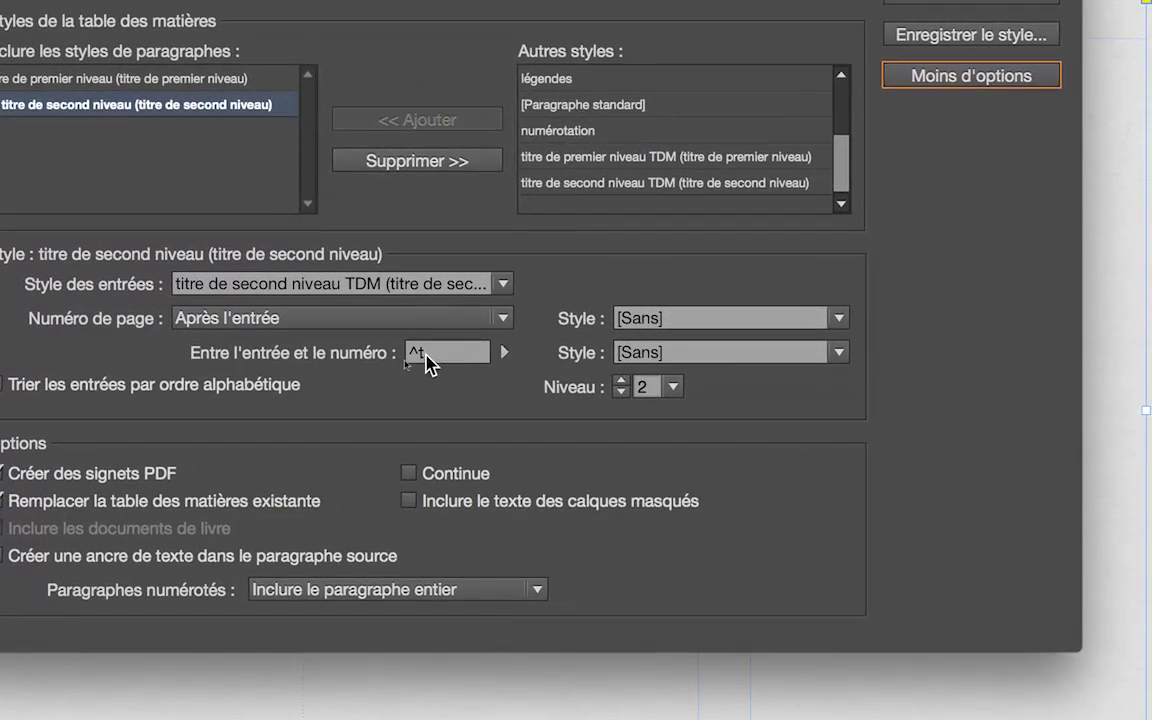
pyautogui.click(425, 353)
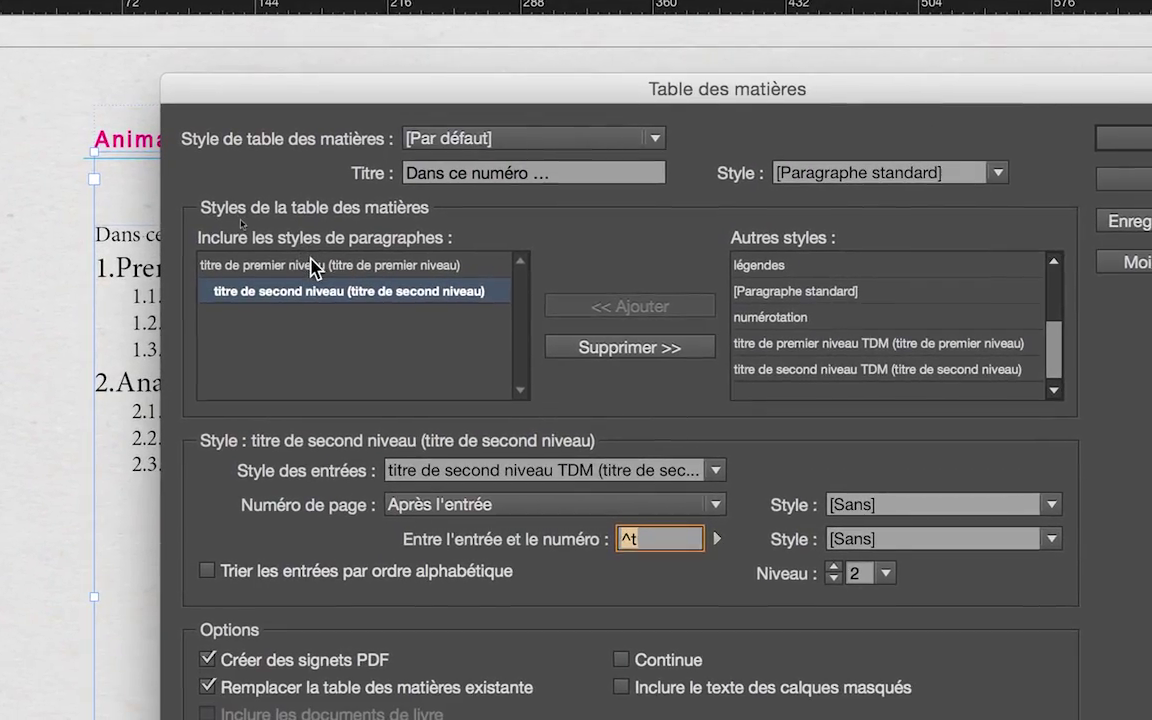
# Step: Replace the separator between entry and page number with a right indent tab (^y) for the first-level heading style
pyautogui.click(310, 277)
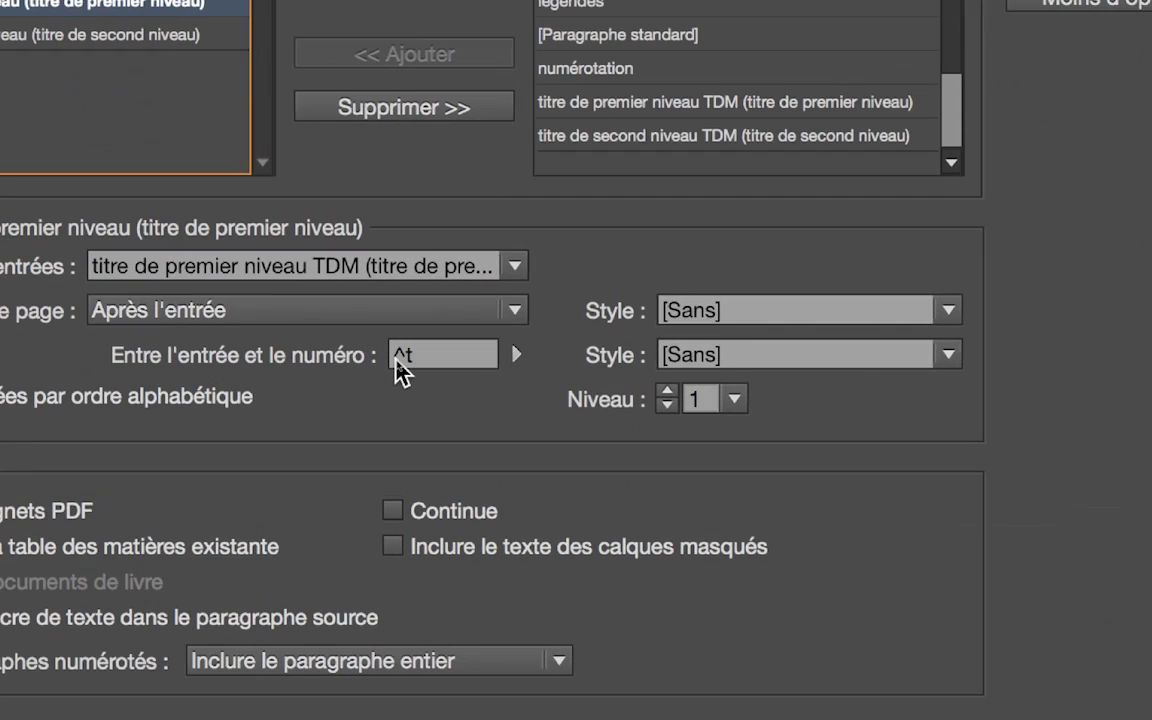
pyautogui.click(400, 370)
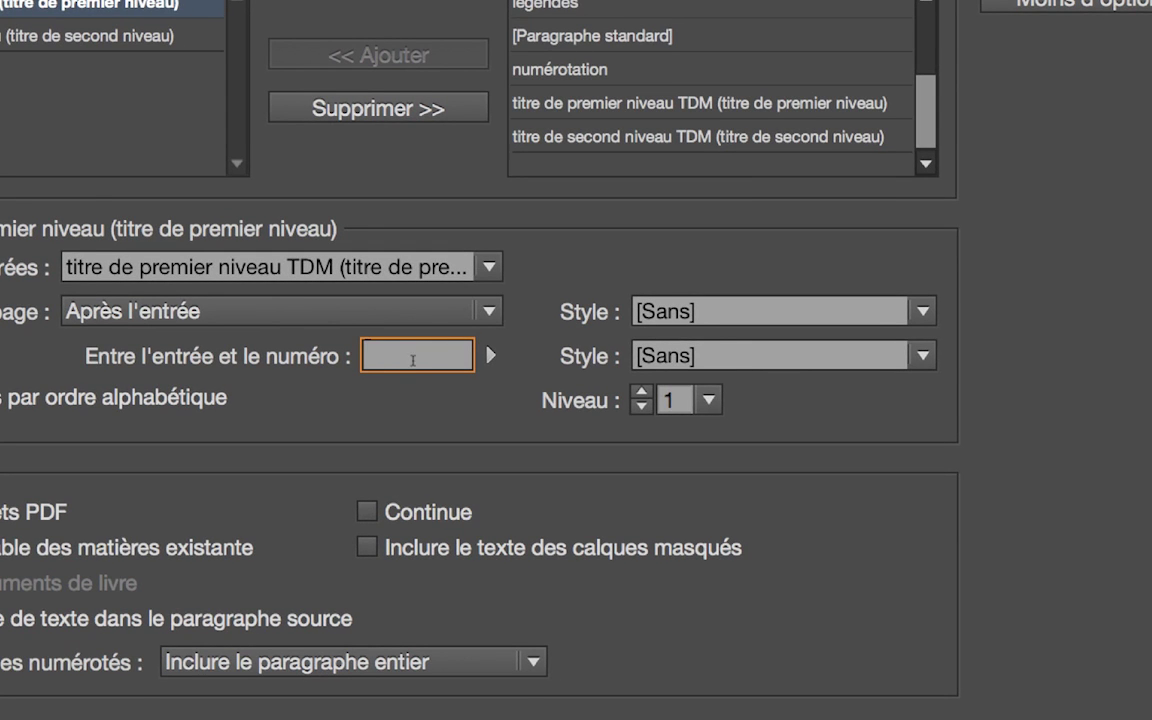
pyautogui.click(491, 357)
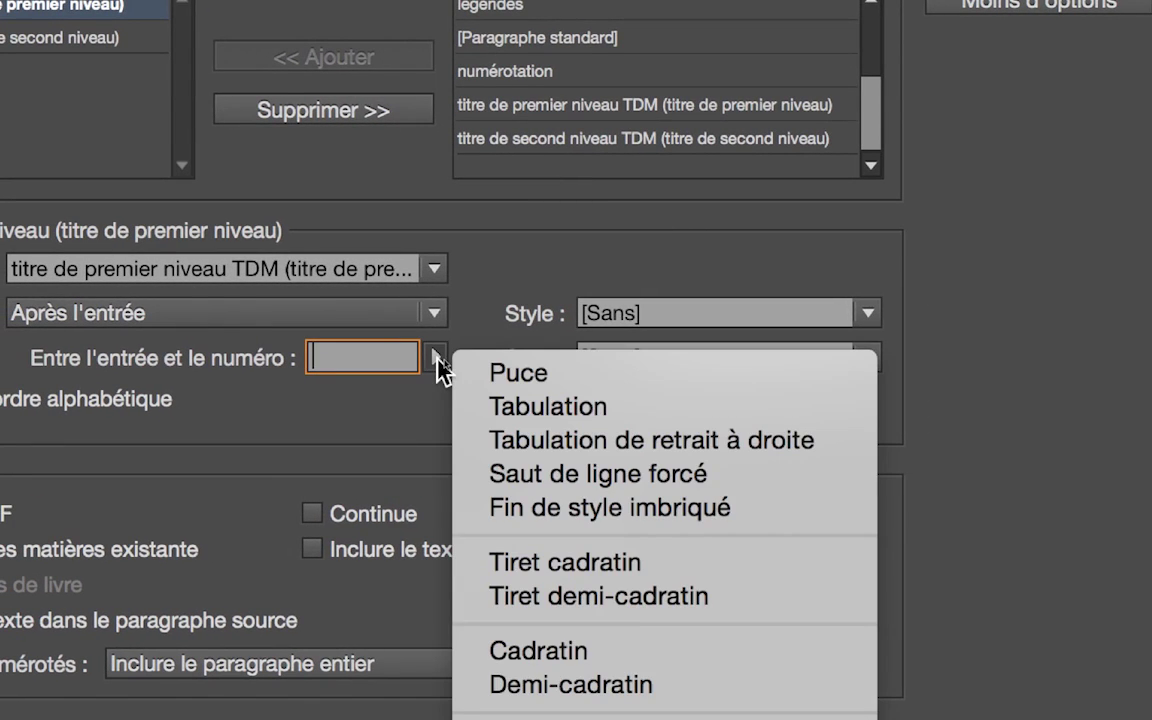
pyautogui.click(438, 358)
pyautogui.click(438, 358)
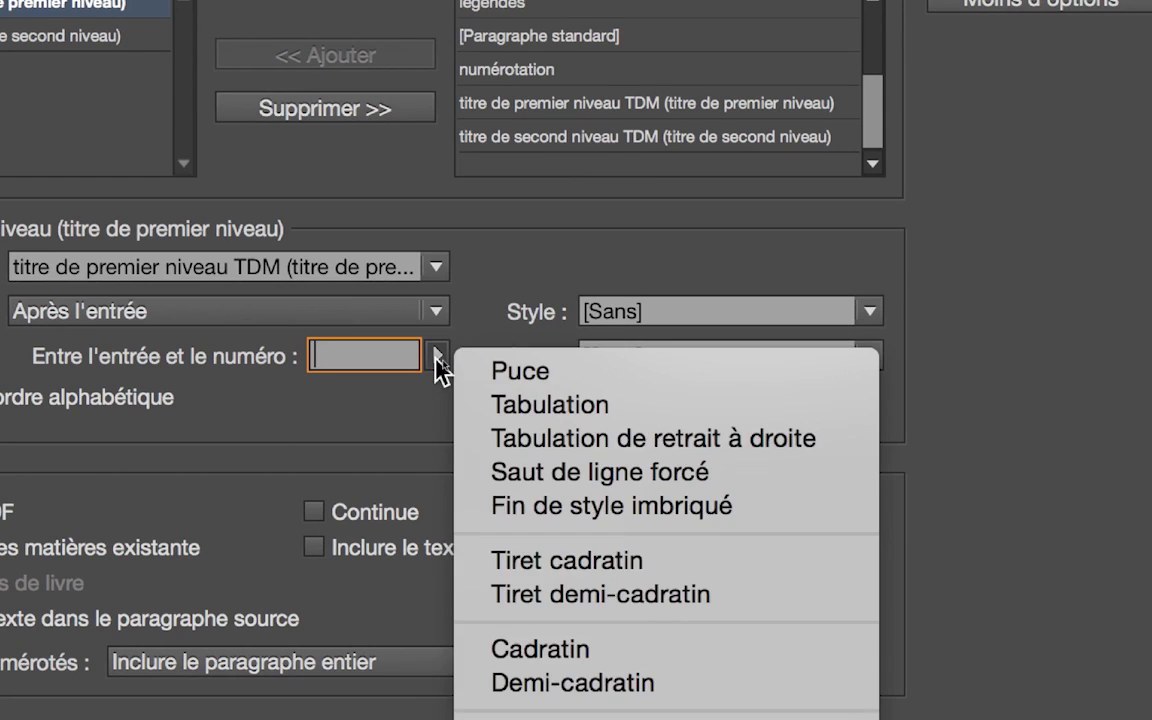
pyautogui.click(438, 358)
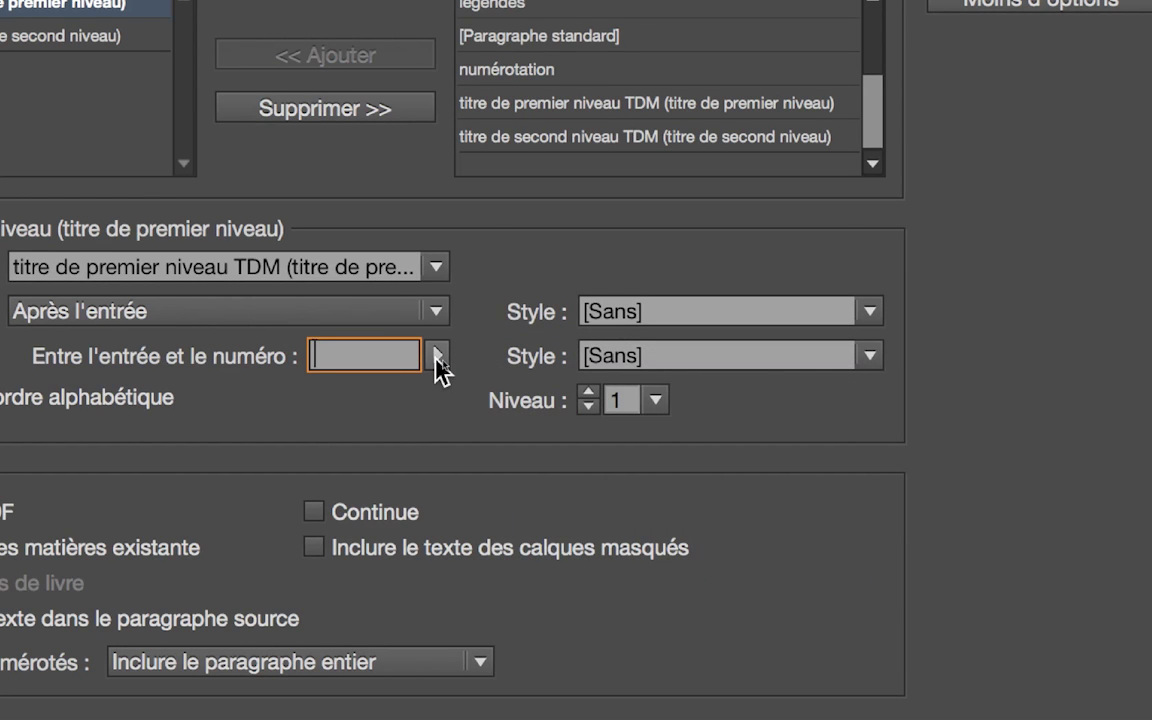
pyautogui.click(437, 357)
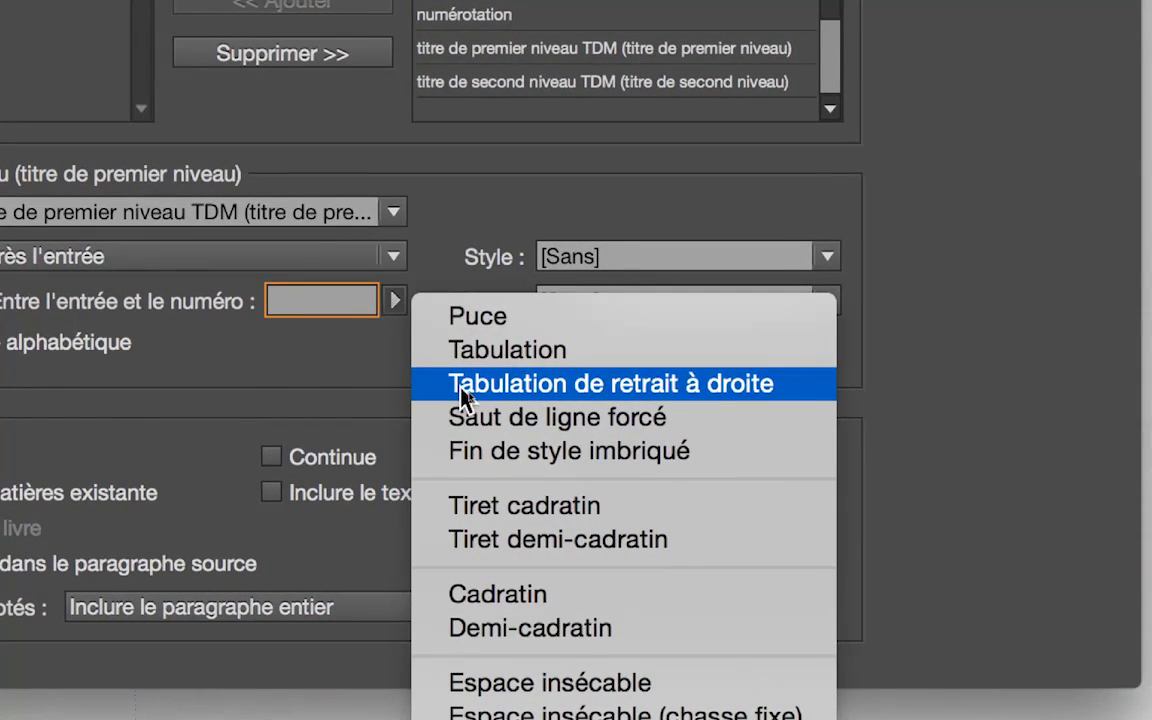
pyautogui.click(467, 385)
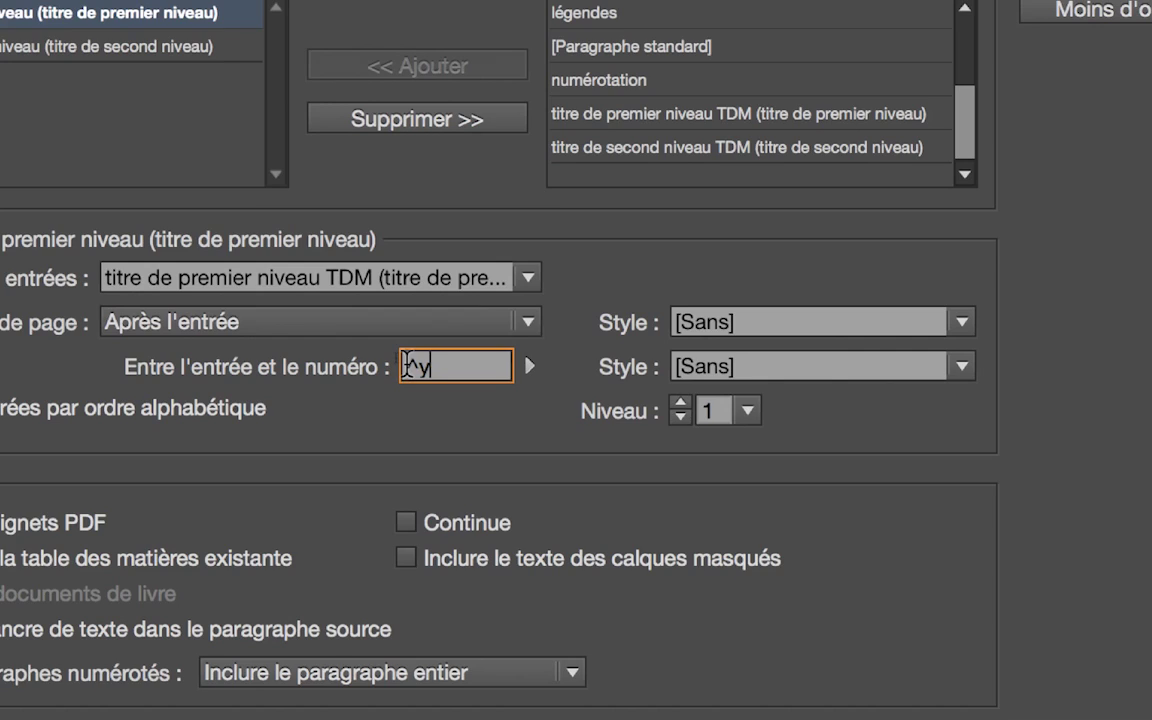
pyautogui.doubleClick(410, 366)
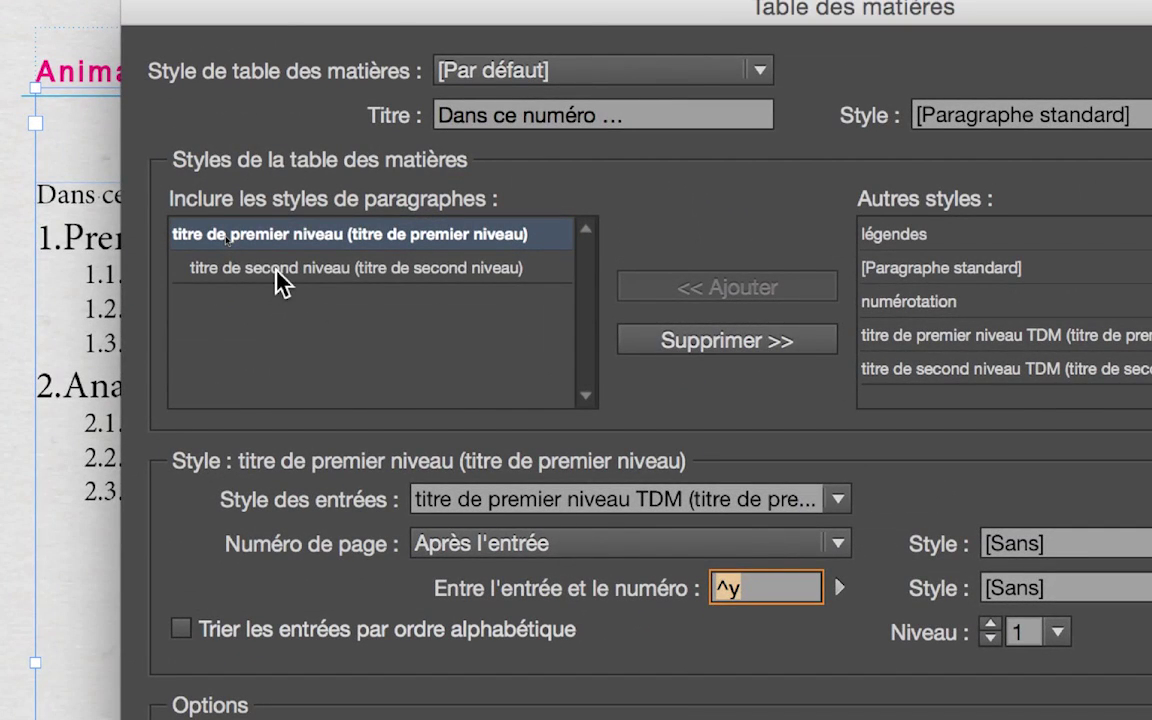
# Step: Set the second-level heading style's separator between entry and number to a right indent tab (^y) and update the table of contents
pyautogui.click(276, 270)
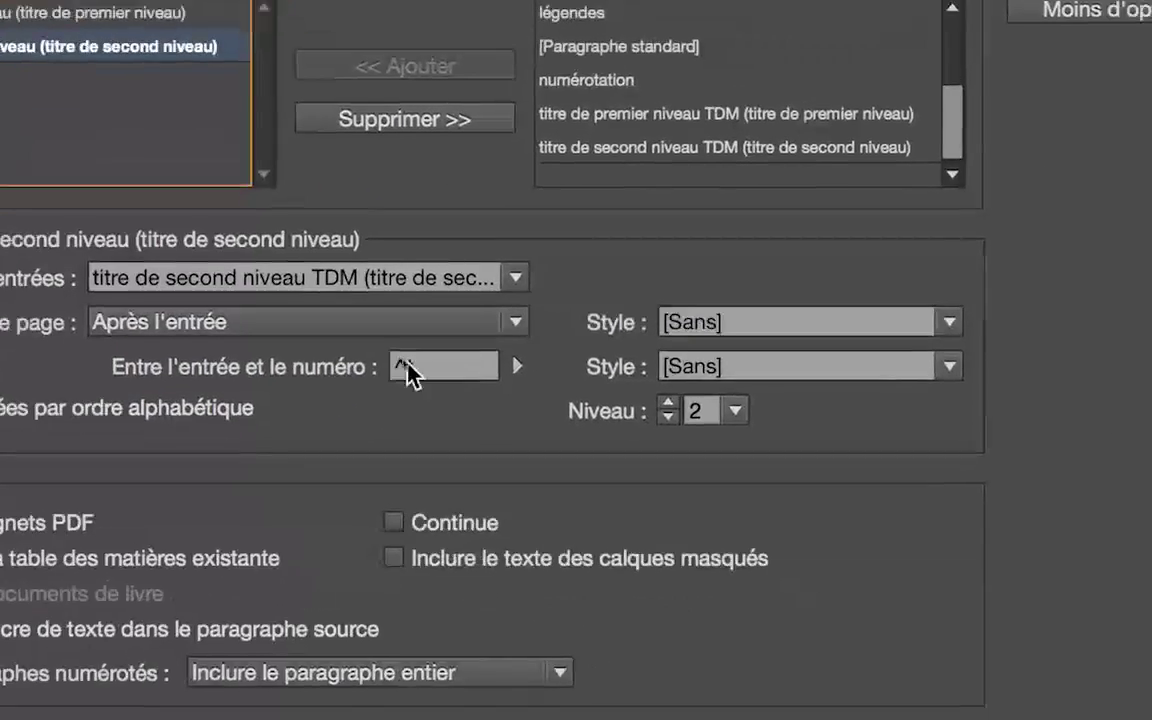
pyautogui.doubleClick(700, 587)
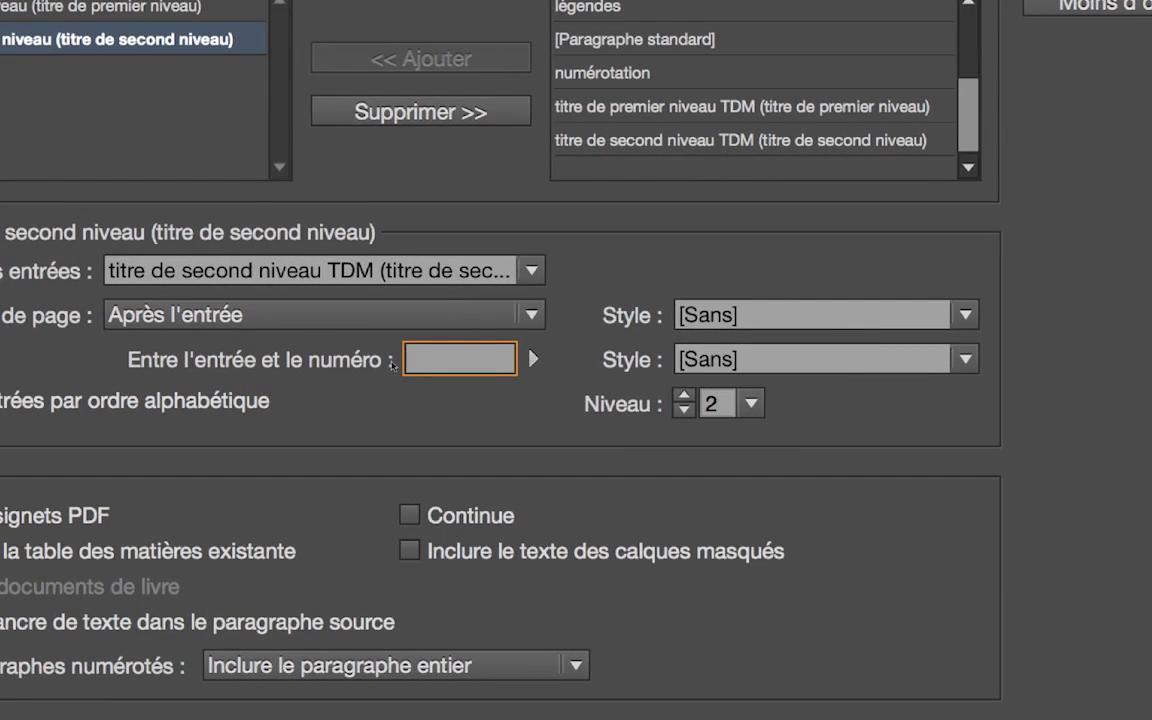
pyautogui.click(533, 362)
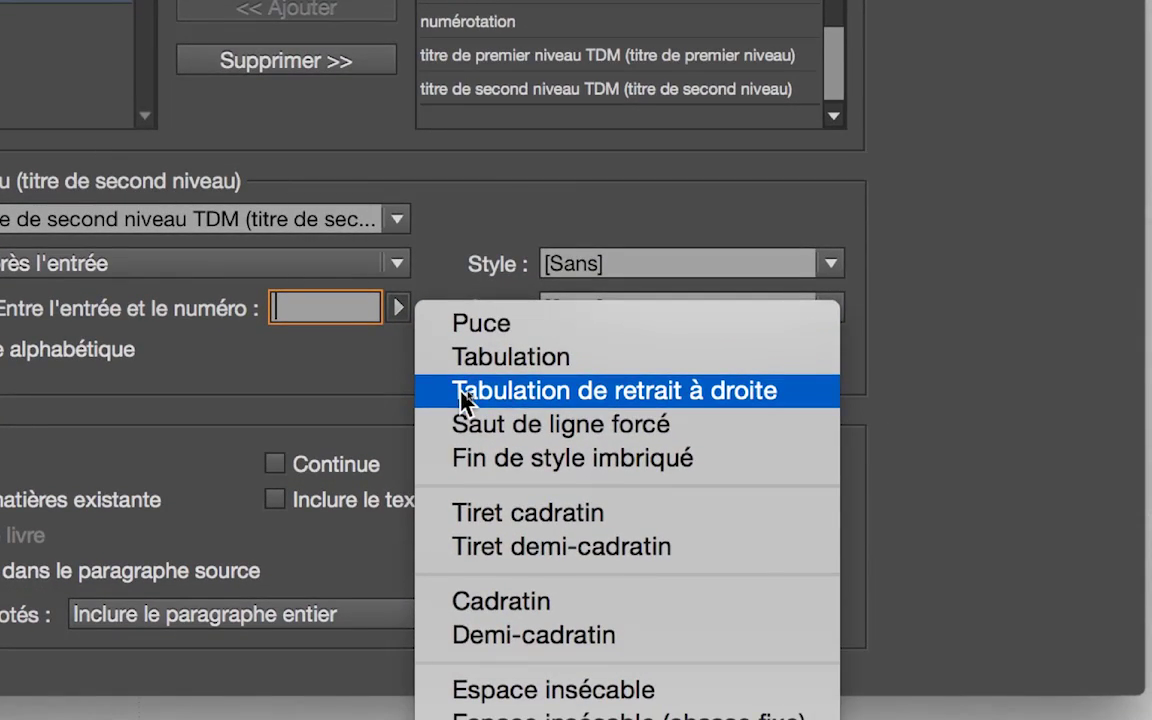
pyautogui.click(462, 394)
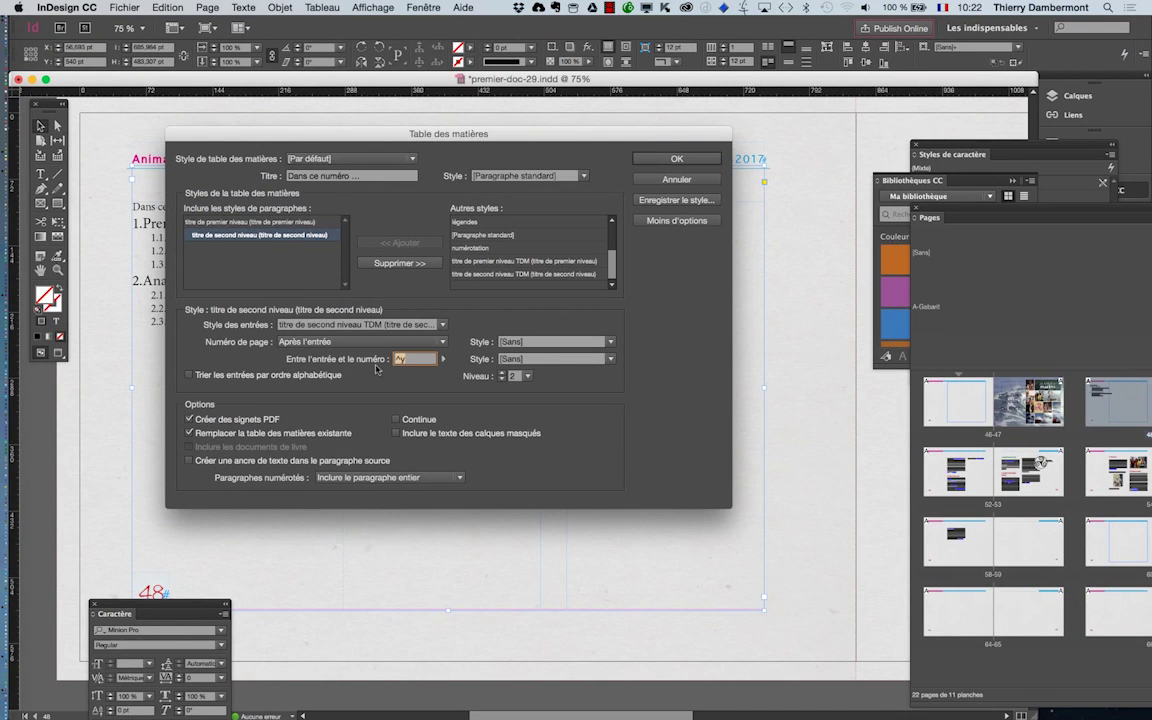
pyautogui.click(676, 159)
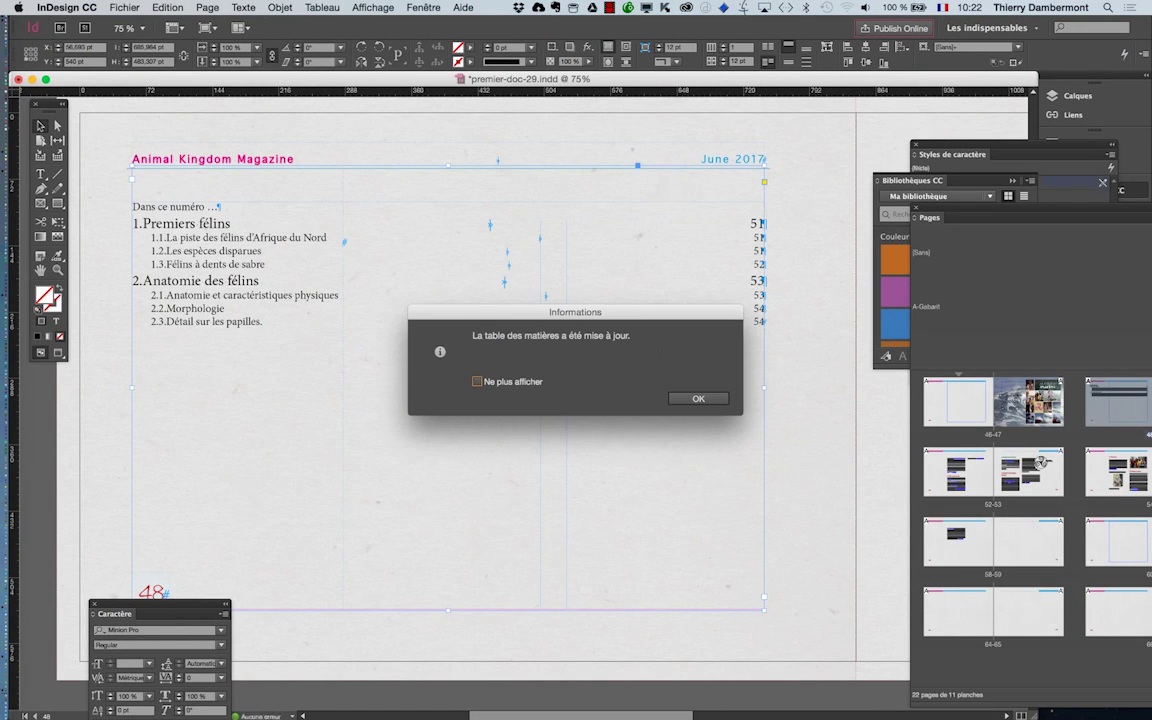
pyautogui.click(699, 399)
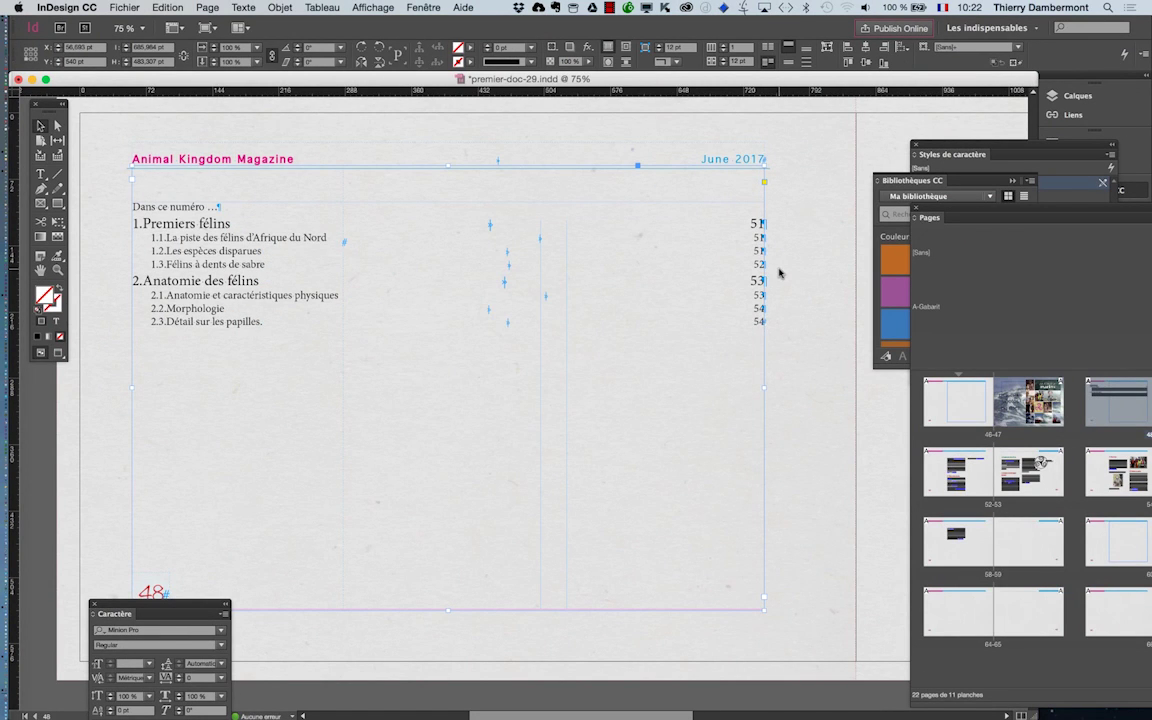